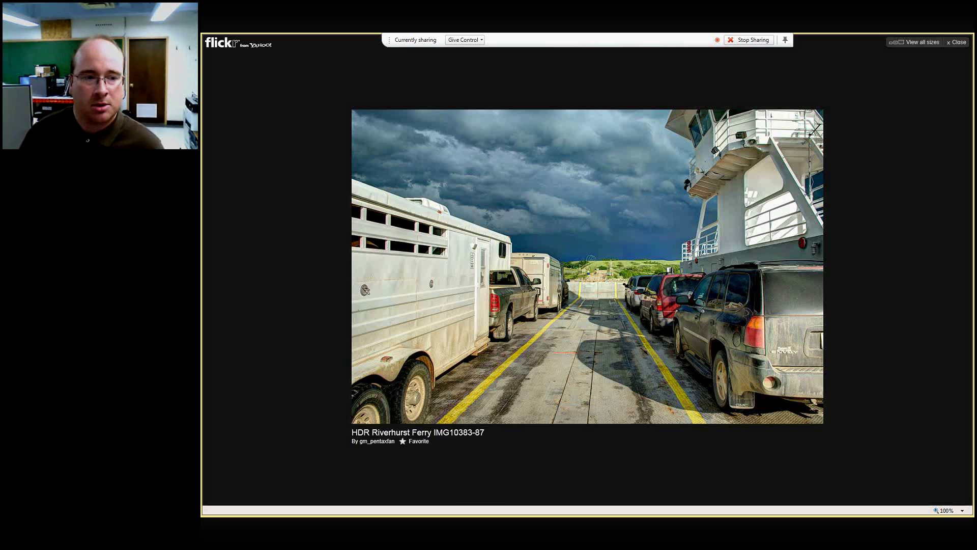
- Bring the Group Conversation window onto the shared screen, and pause and restart the outgoing webcam video
drag(97, 77, 311, 77)
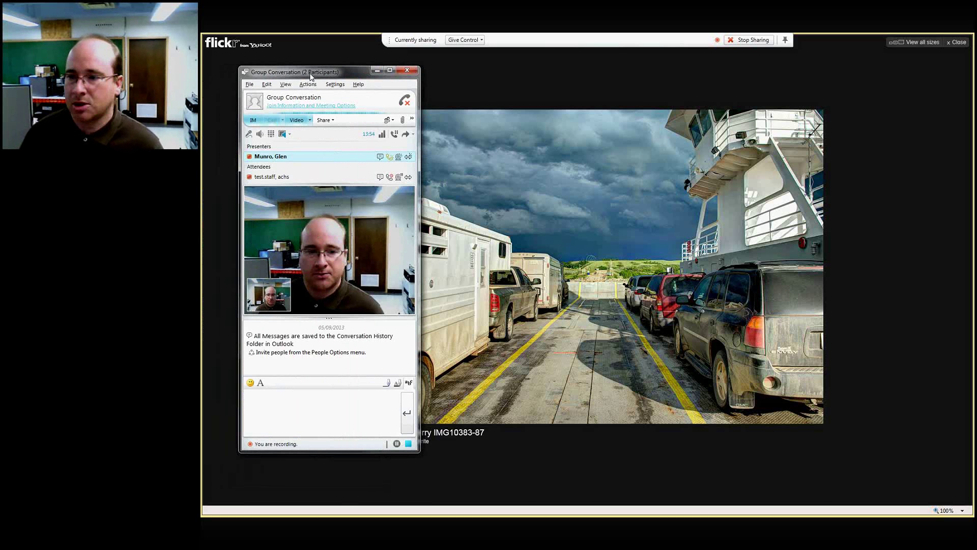
click(310, 122)
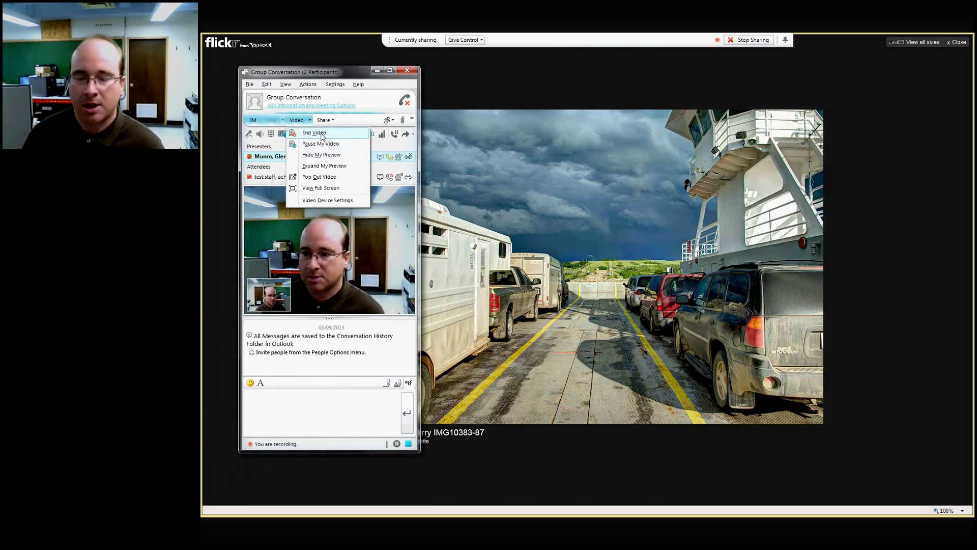
click(325, 143)
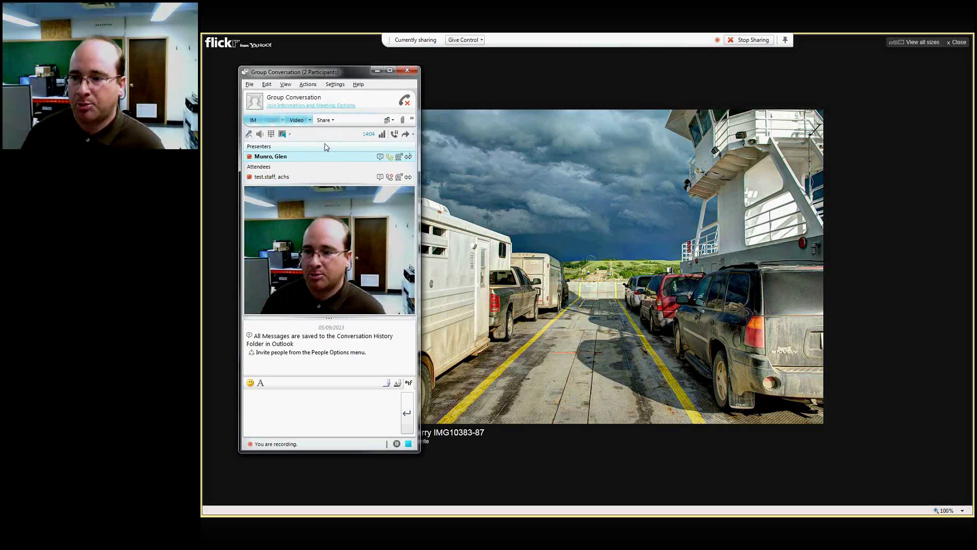
click(297, 120)
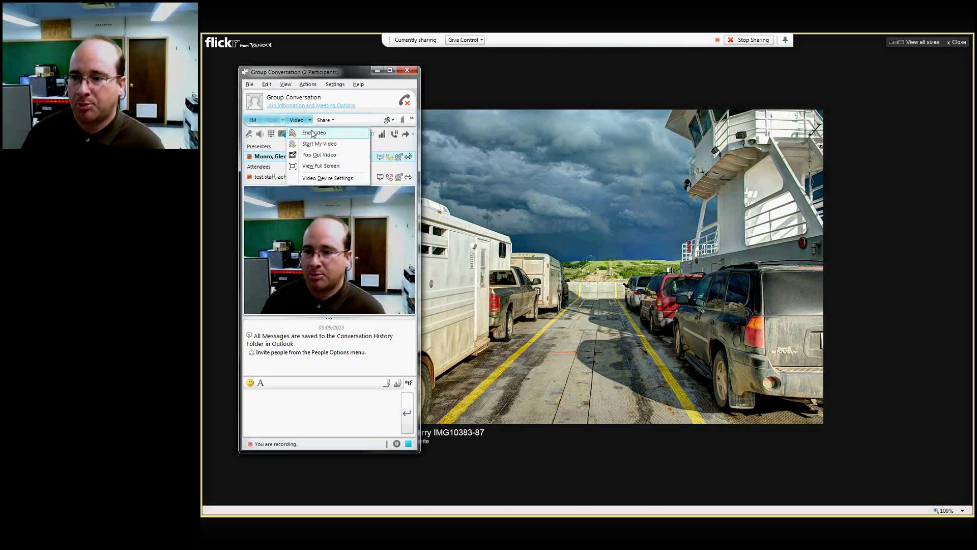
click(312, 146)
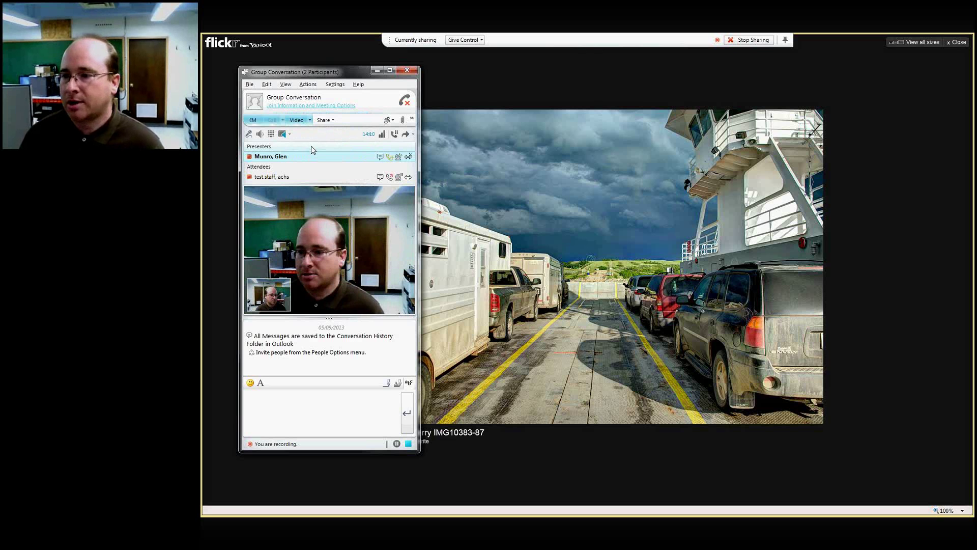
- Share a new whiteboard in the meeting and add the text "Test White Board" to it
click(333, 121)
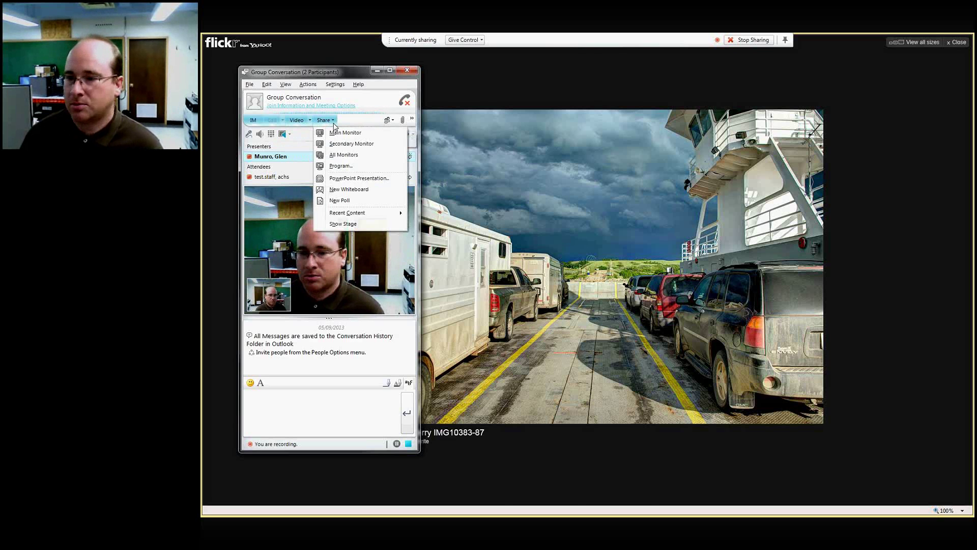
click(349, 189)
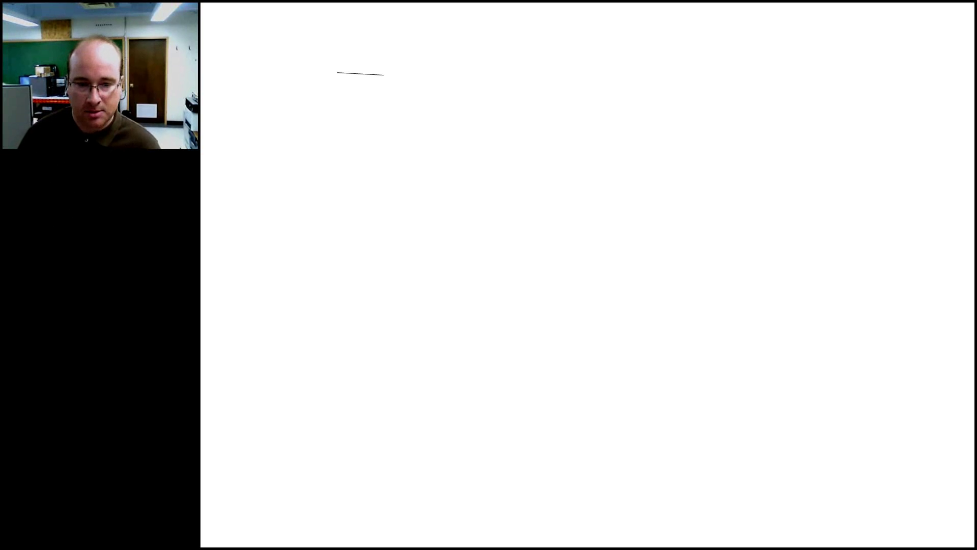
text(Test)
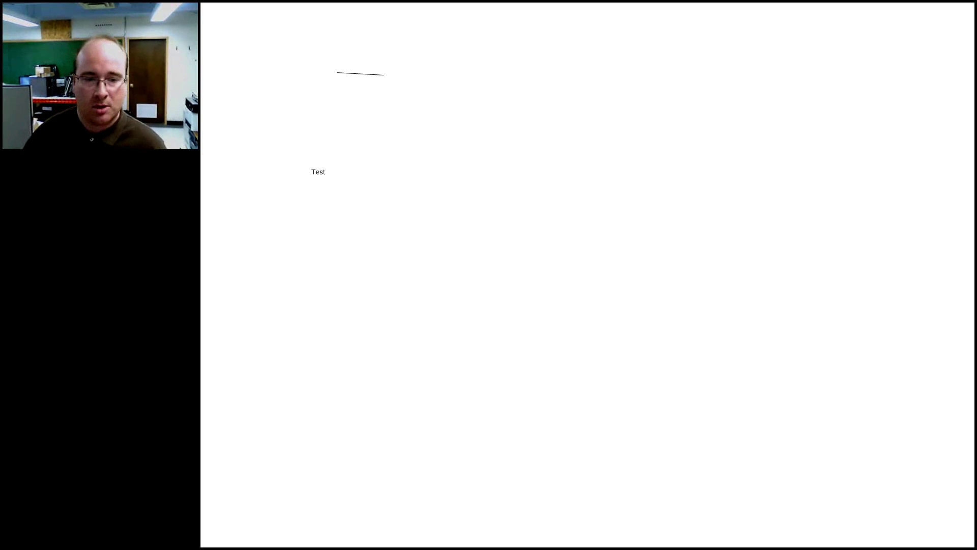
text( Whi)
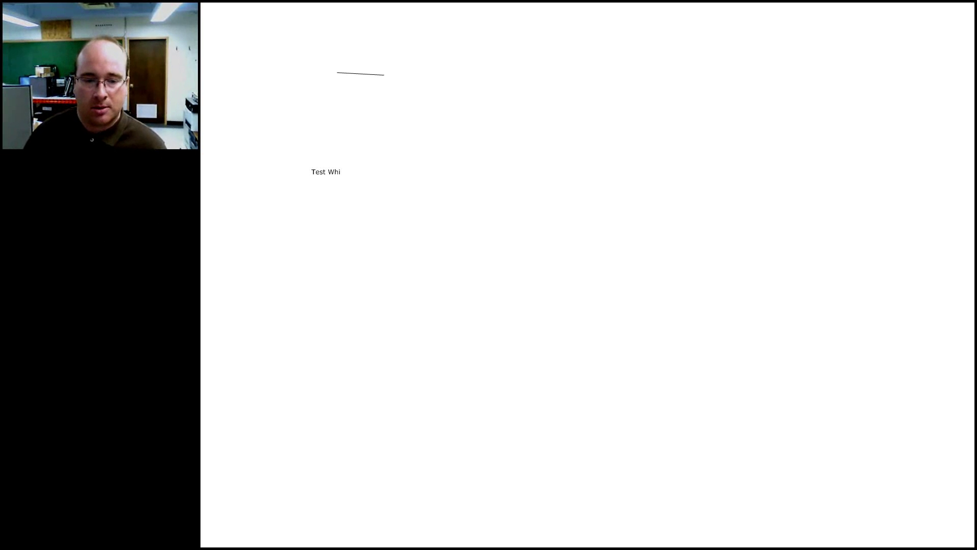
text(te Board)
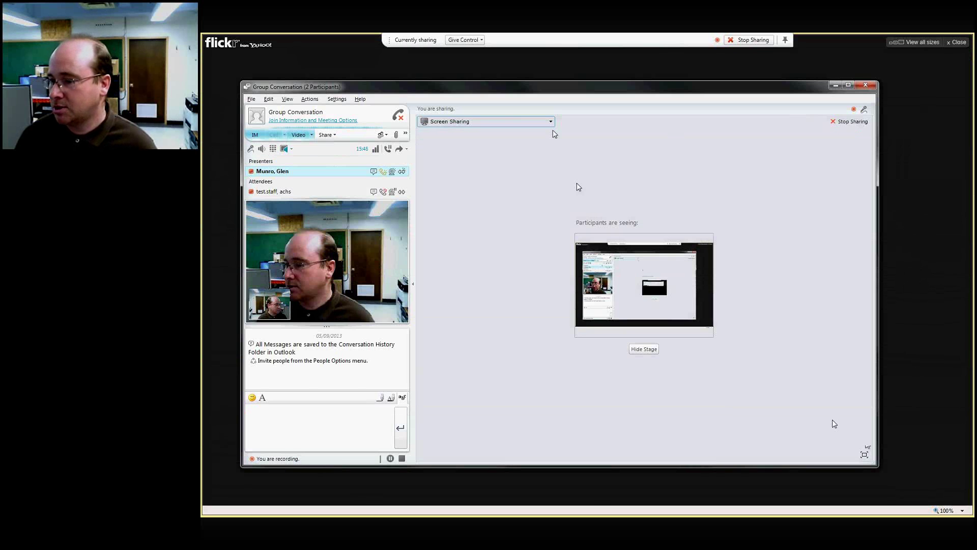
- Hide the sharing stage of the Group Conversation window
click(337, 136)
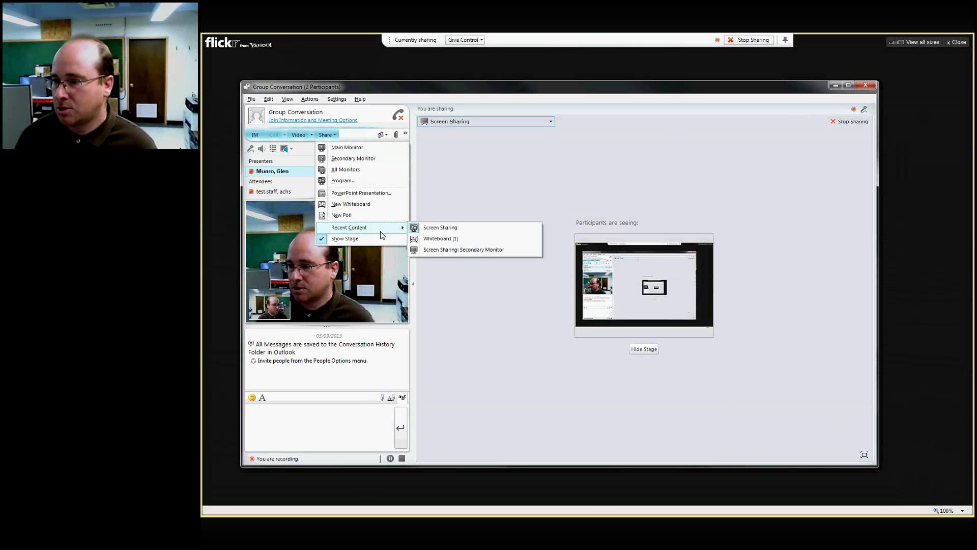
click(356, 238)
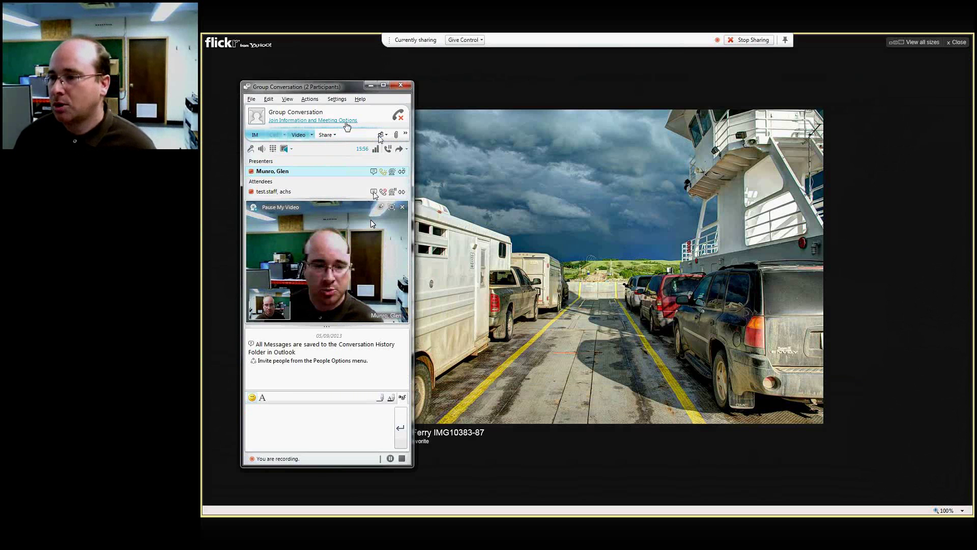
- View the contact list for inviting people by name or phone number, and close it without inviting anyone
click(390, 136)
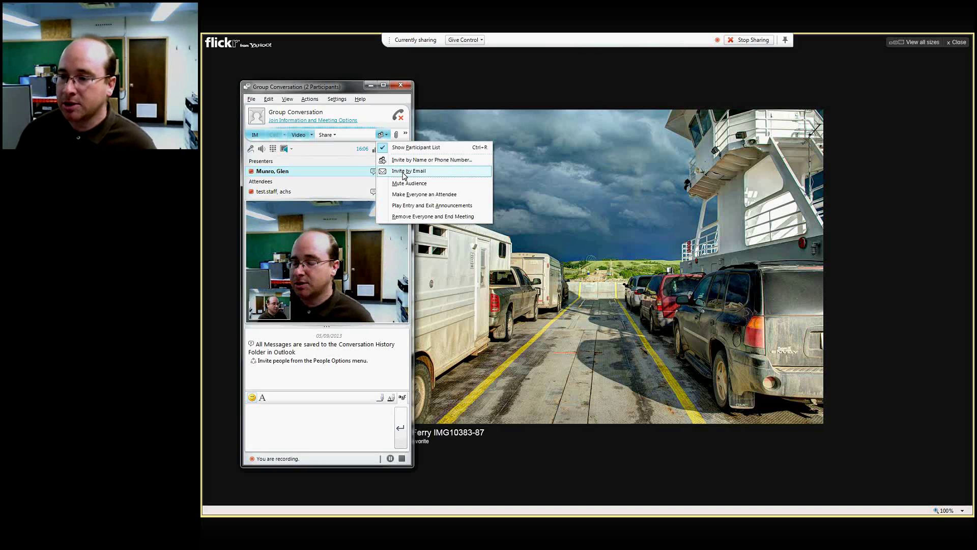
click(404, 159)
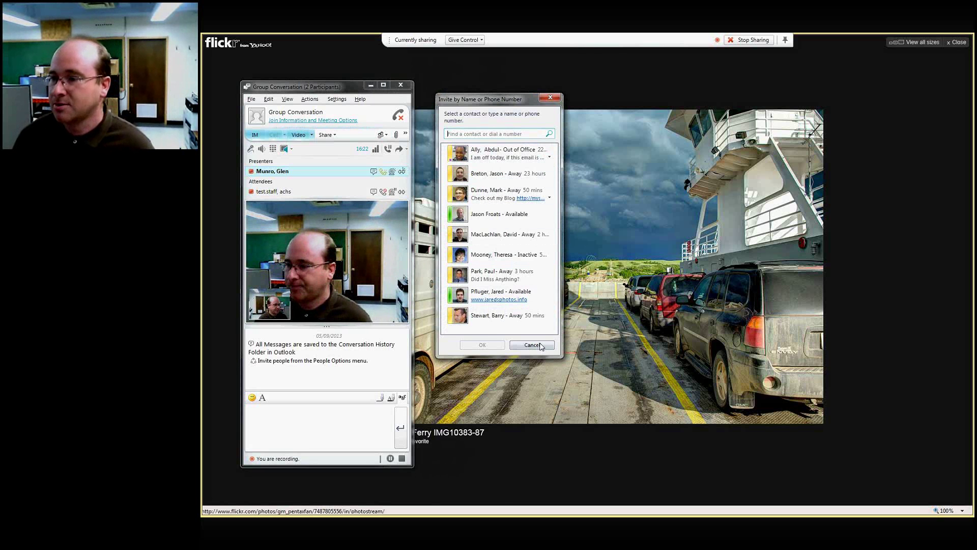
click(531, 345)
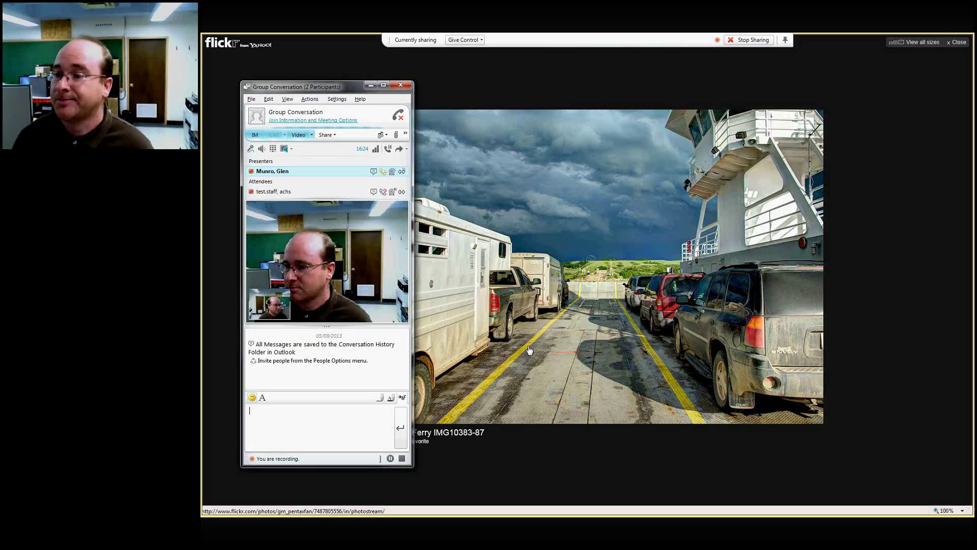
- Turn on entry and exit announcements for the meeting
click(405, 135)
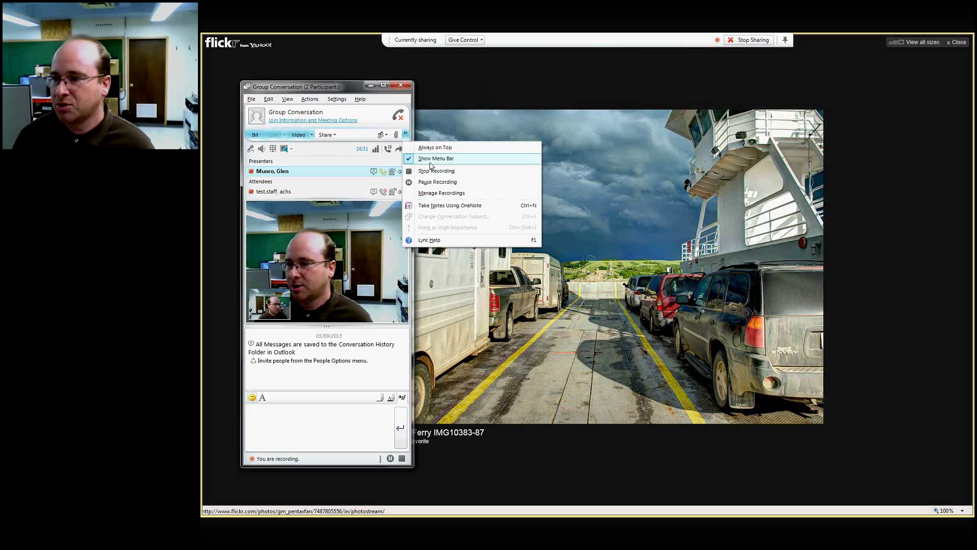
click(386, 135)
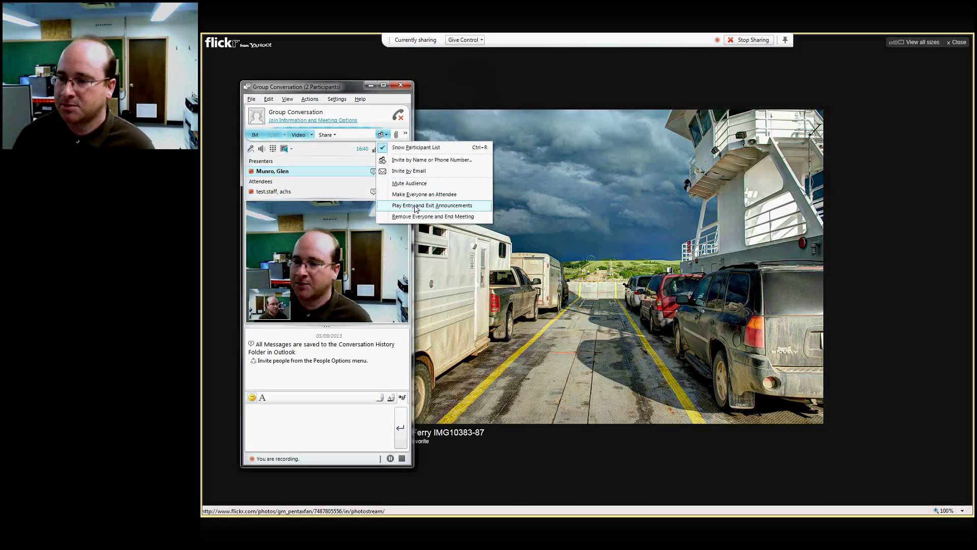
click(415, 206)
- Make everyone in the meeting except the organizer an attendee and accept the privilege change
click(382, 135)
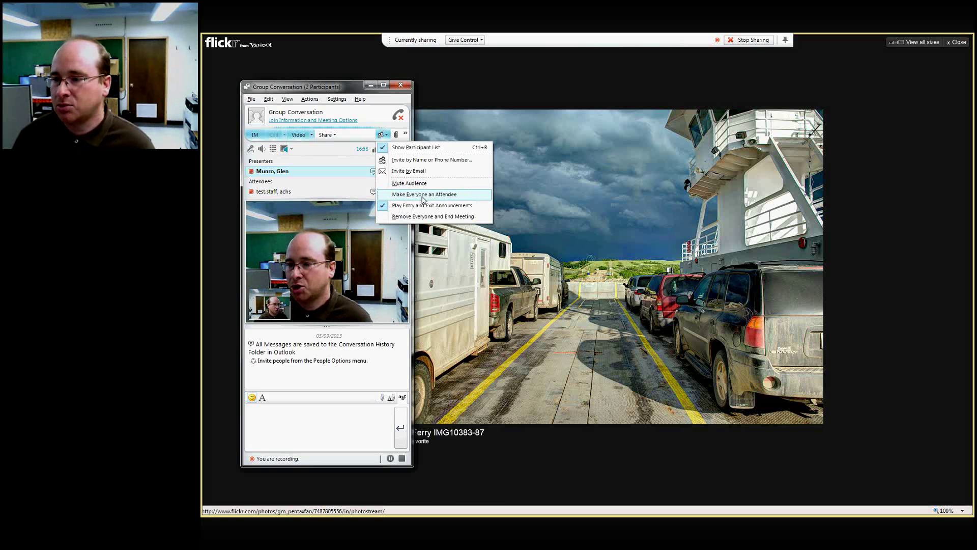
click(423, 194)
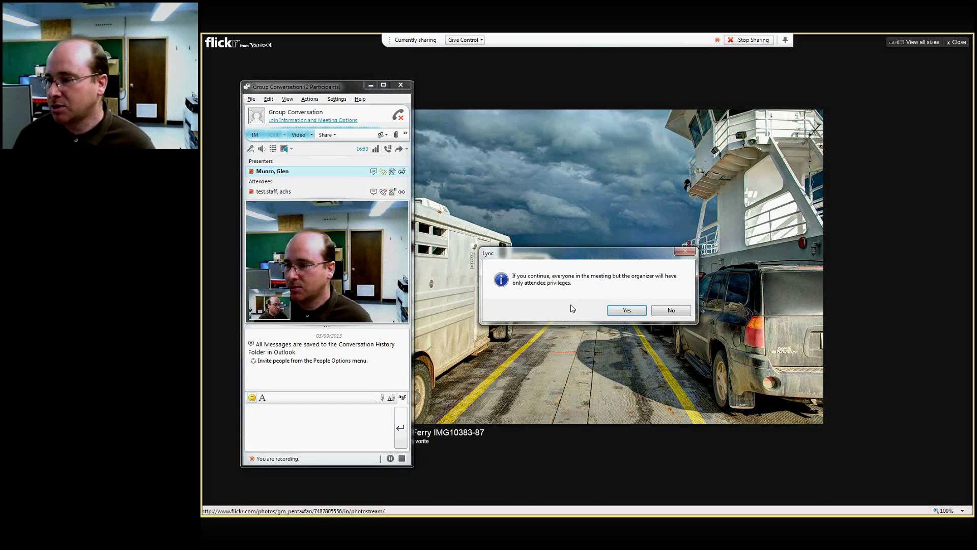
click(626, 309)
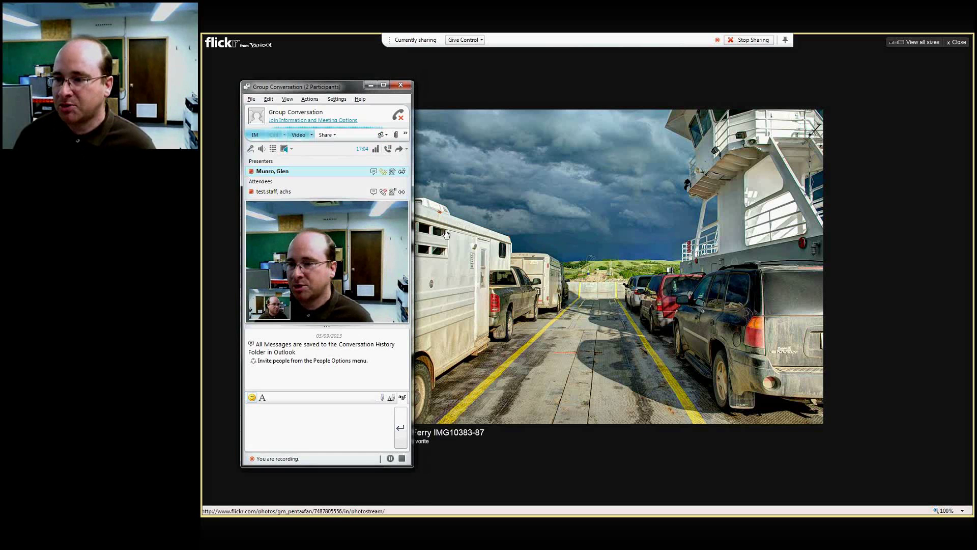
- Generate an email invitation to the meeting, review its join details, and discard the message without saving
click(386, 135)
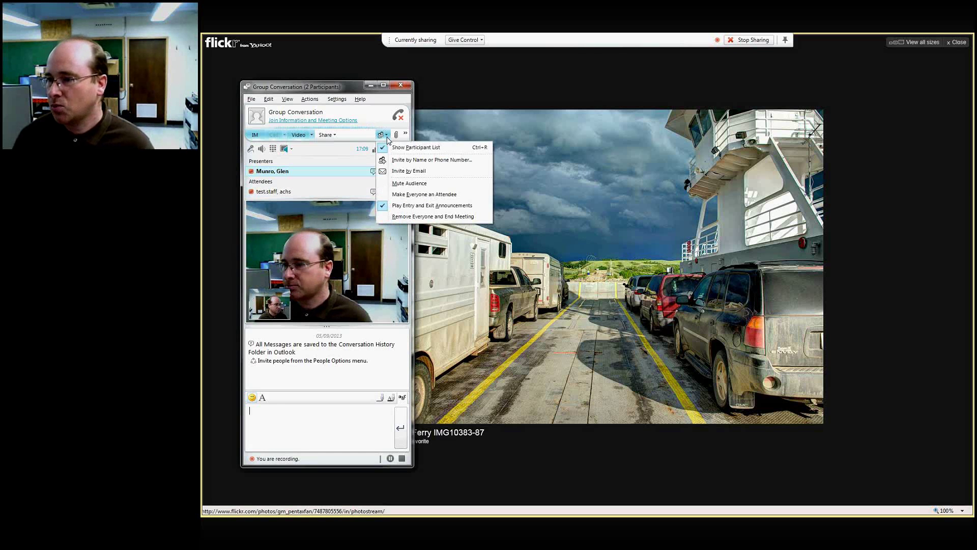
click(405, 172)
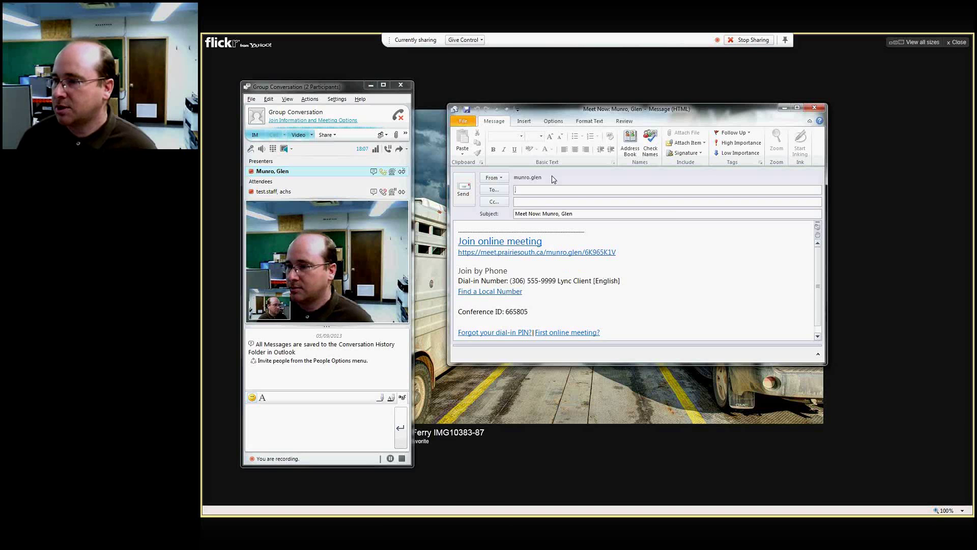
click(814, 107)
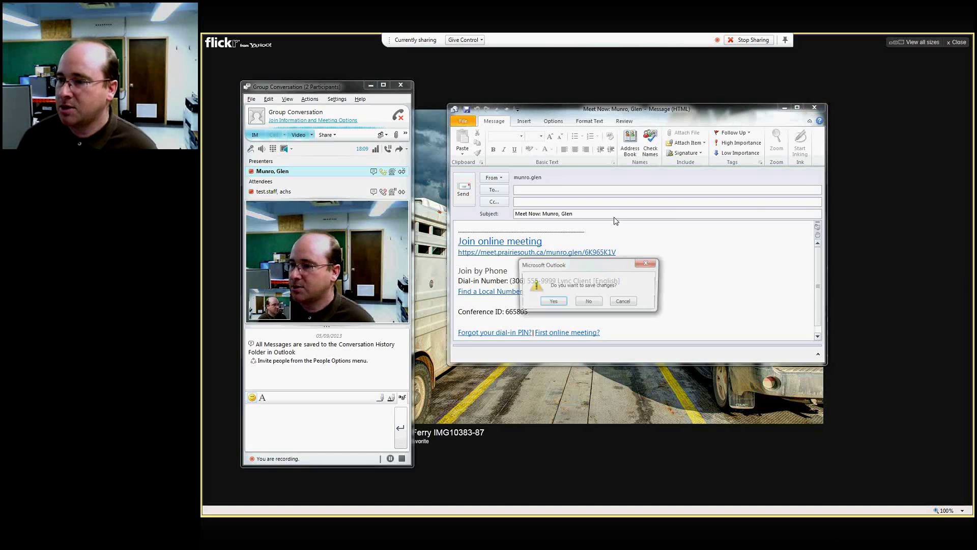
click(588, 302)
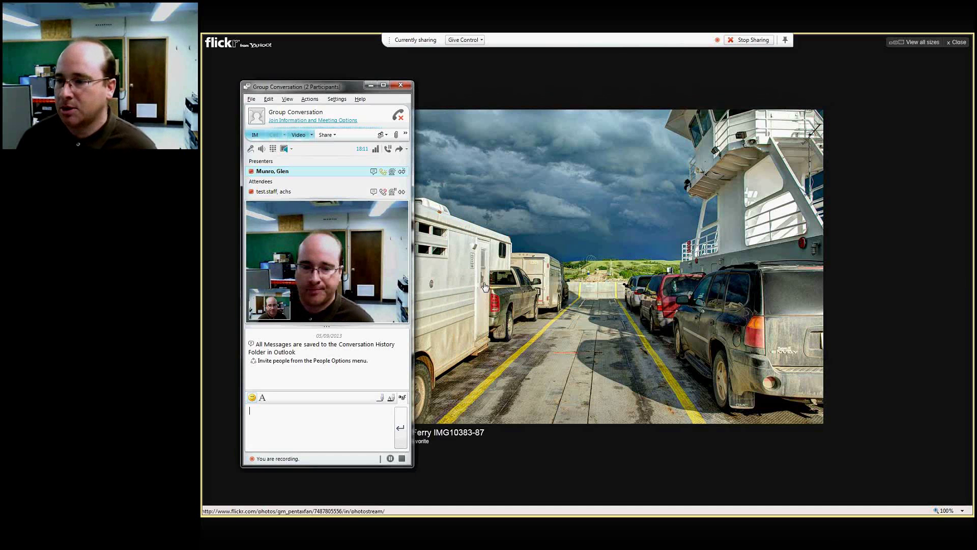
- Make the meeting's only attendee a presenter and move the conversation window off the shared screen
right_click(393, 196)
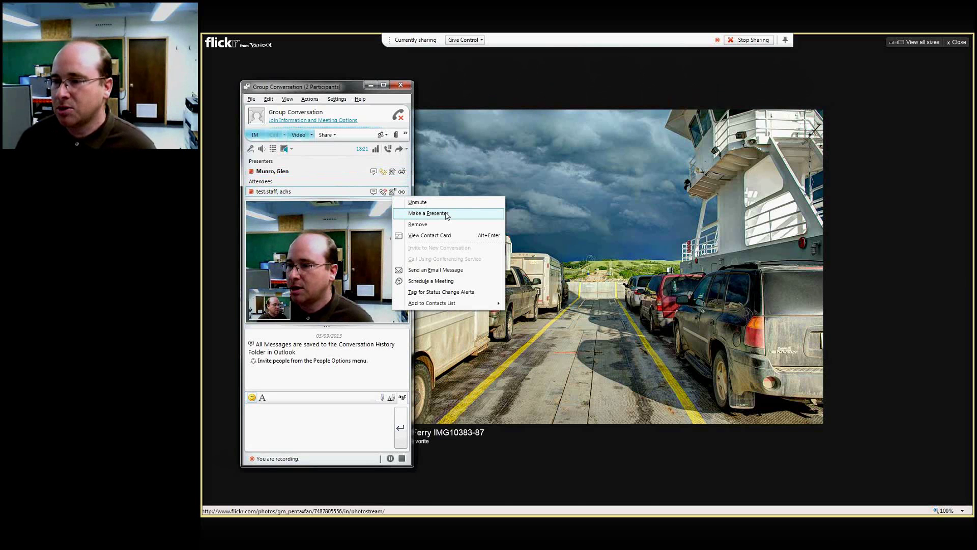
right_click(351, 196)
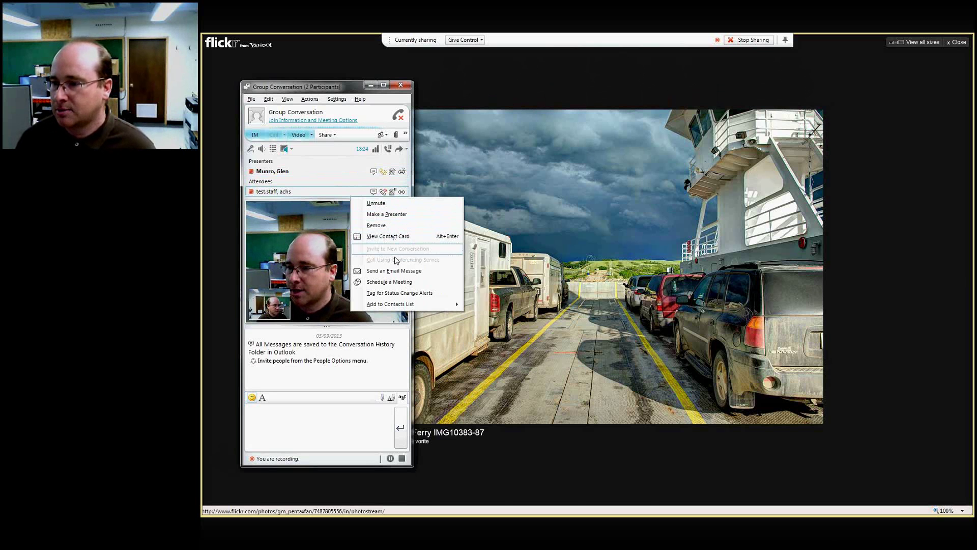
click(396, 216)
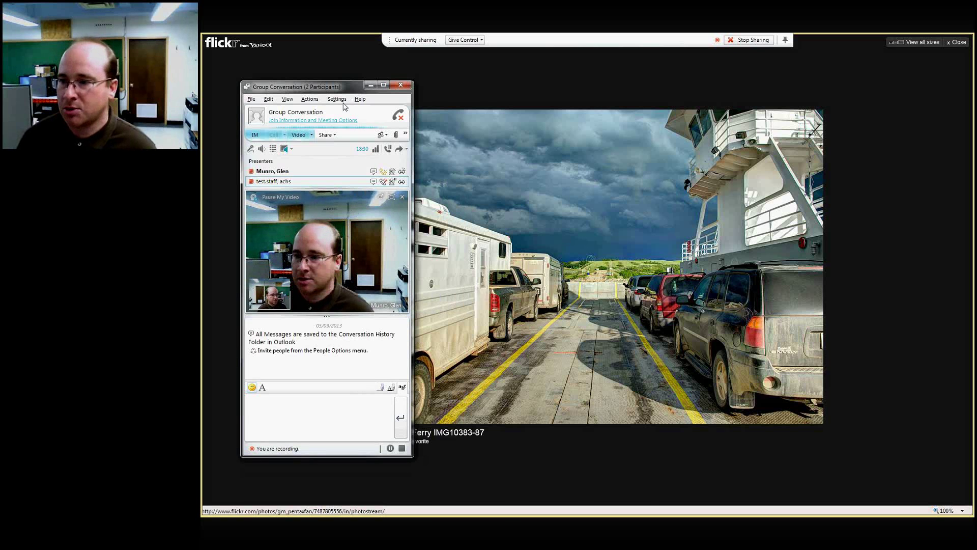
drag(306, 86, 51, 86)
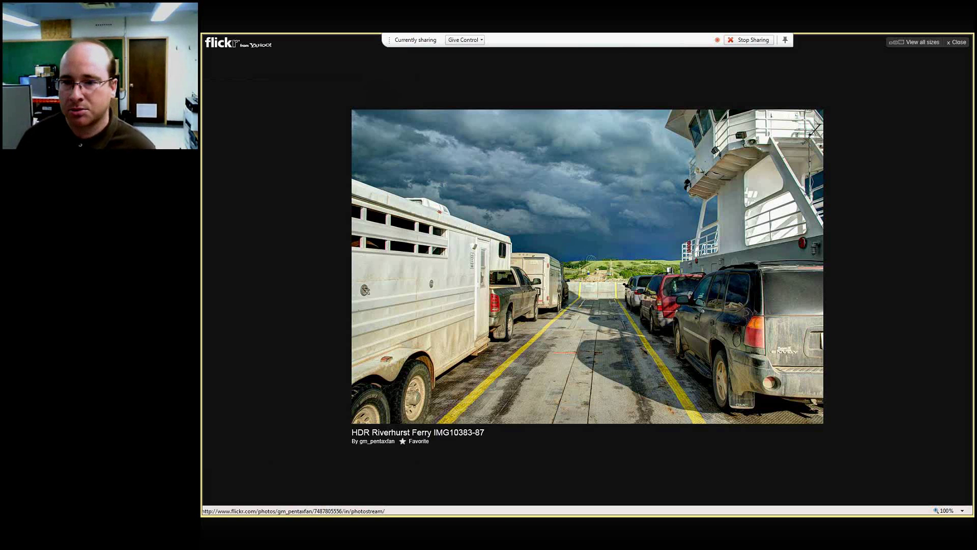
- Bring the conversation window back, view the programs available for sharing, and cancel without sharing any
drag(328, 77, 354, 72)
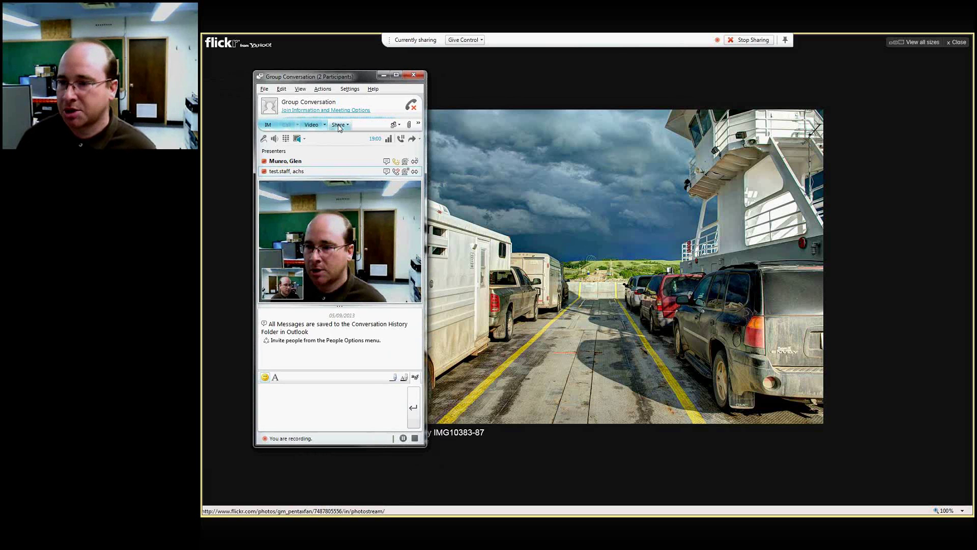
click(340, 125)
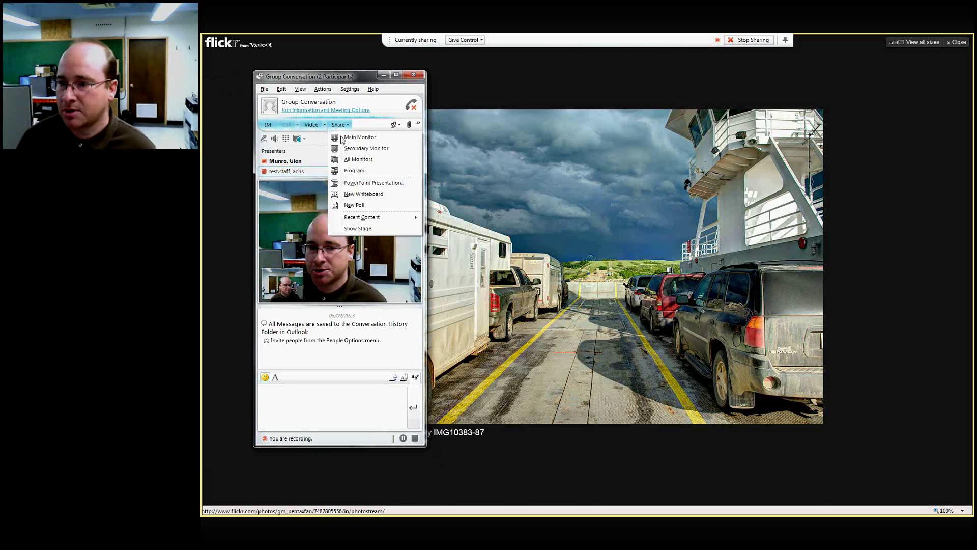
click(349, 171)
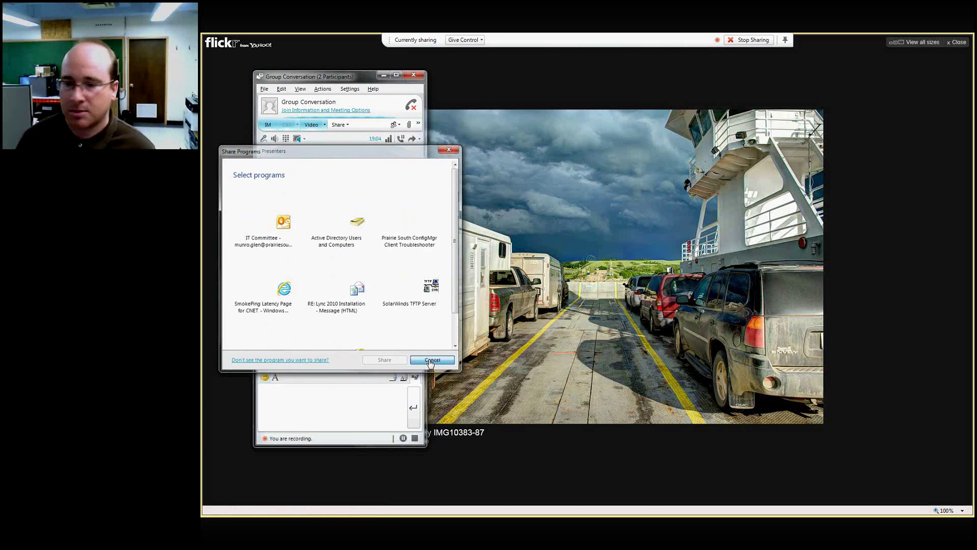
key(Escape)
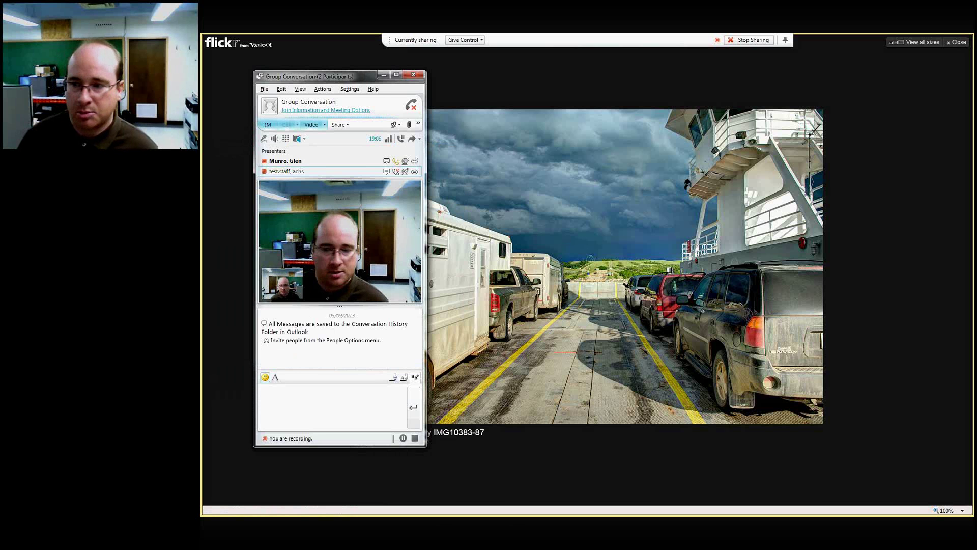
drag(326, 104, 301, 69)
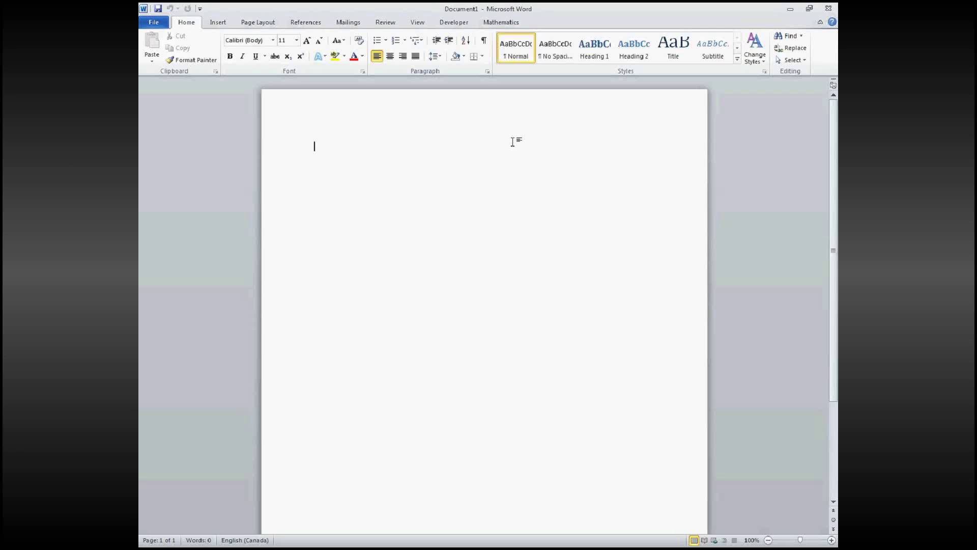
- Write "This is an interesting demo." in the blank document, followed by "This is another test." on its own line
click(243, 160)
click(606, 349)
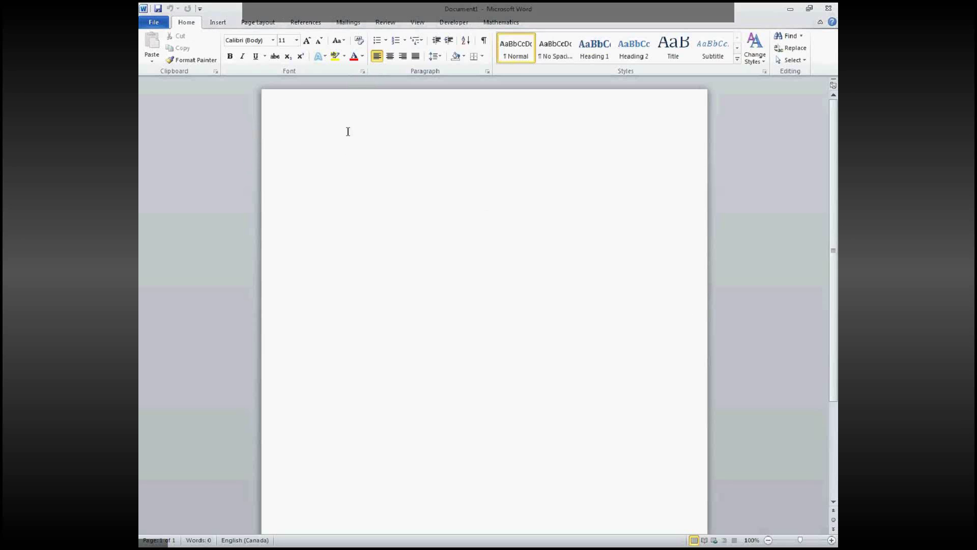
text(his is a)
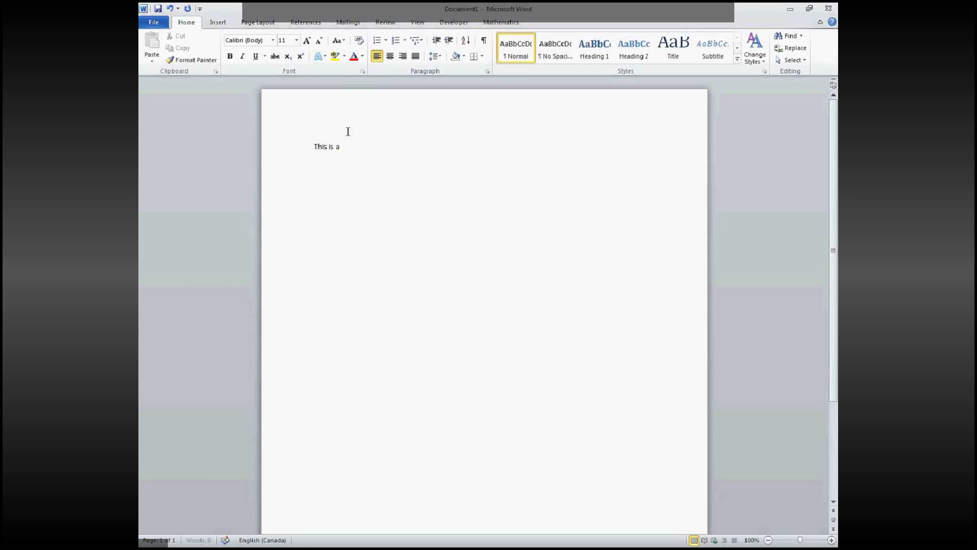
text(n interesting demo.)
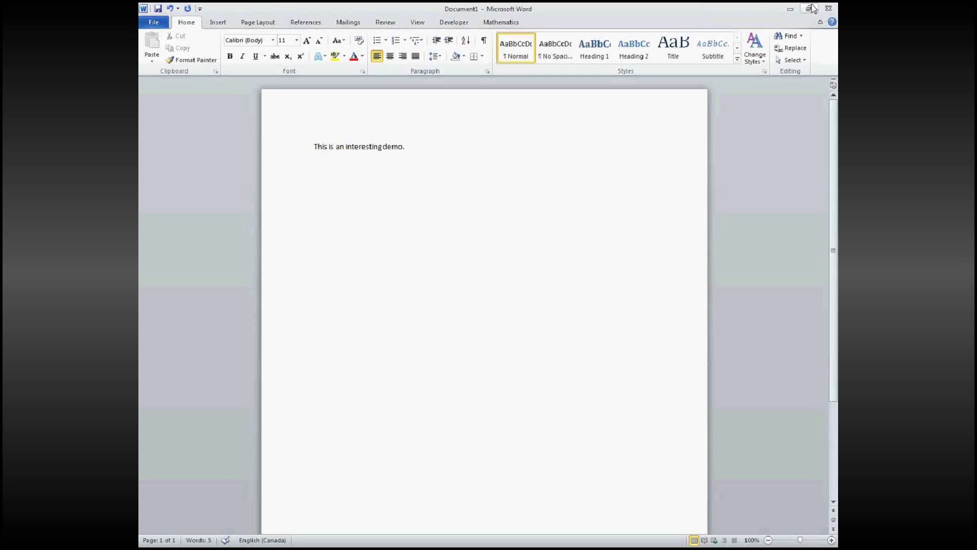
key(Return)
text(This is another test.)
key(Return)
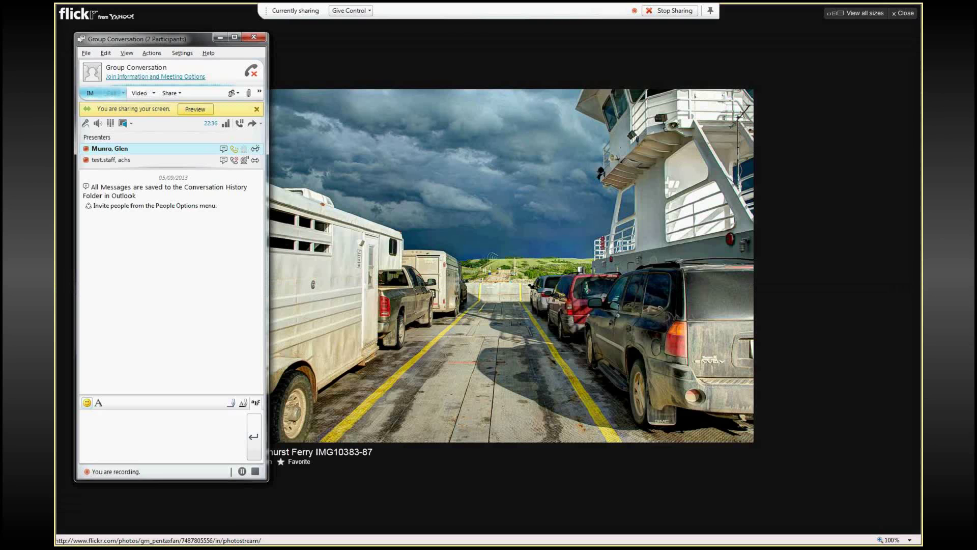
- Dismiss the screen sharing notice in the conversation window and make the other presenter an attendee
click(256, 109)
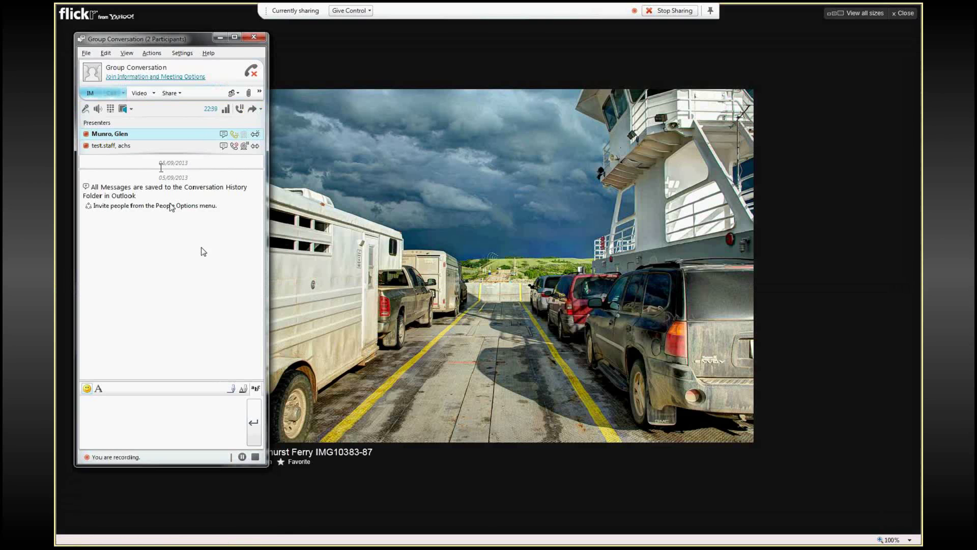
right_click(203, 152)
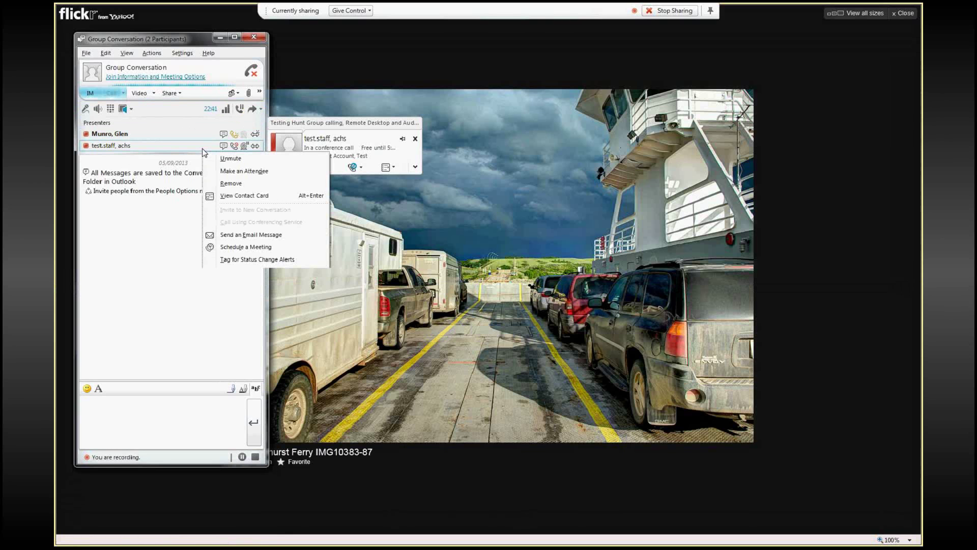
click(234, 171)
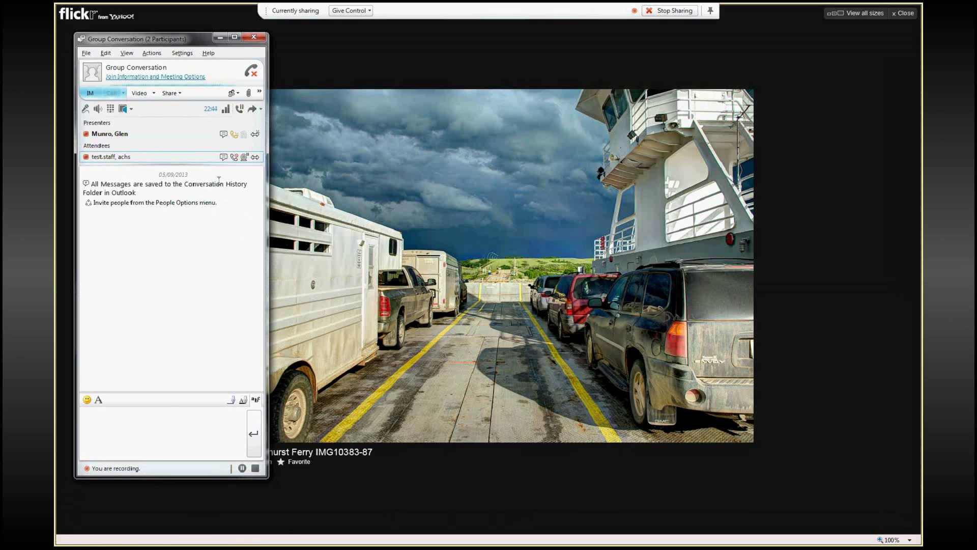
- View the people options for the whole meeting and remove the only attendee from the conversation
click(239, 94)
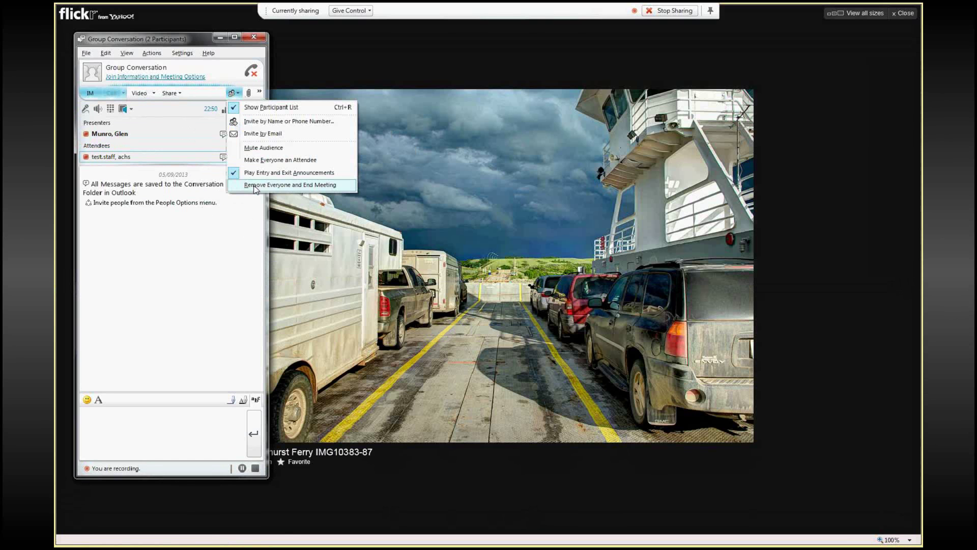
right_click(133, 158)
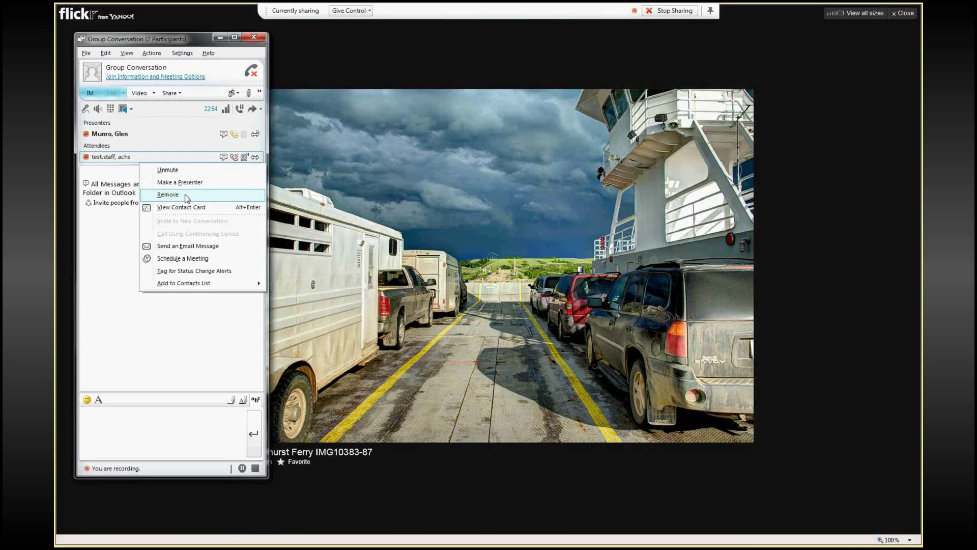
click(168, 194)
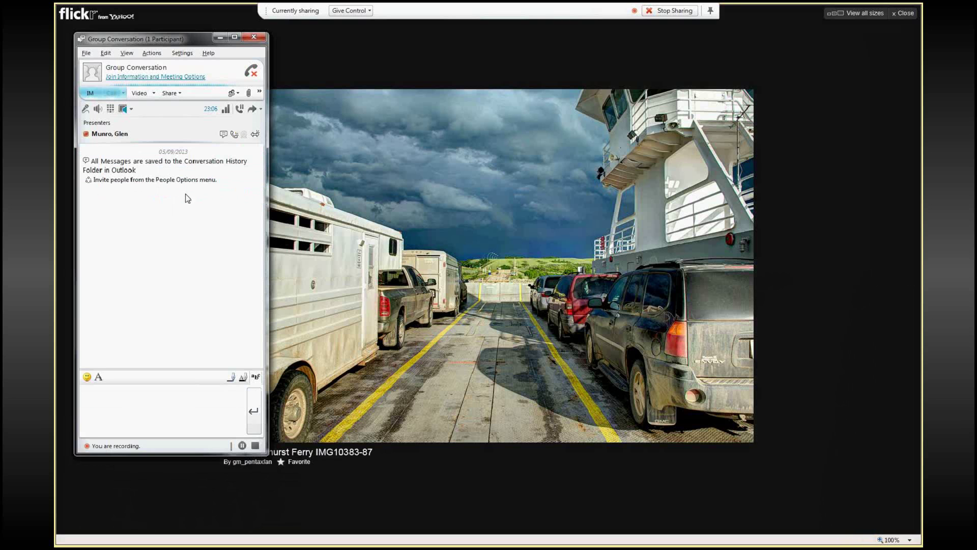
- Open the people options that offer removing everyone and ending the meeting
click(238, 94)
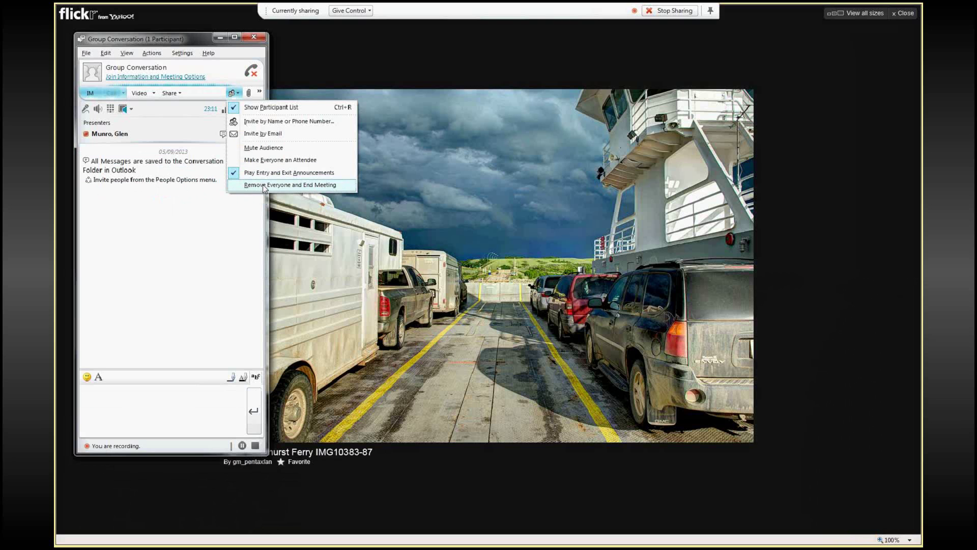